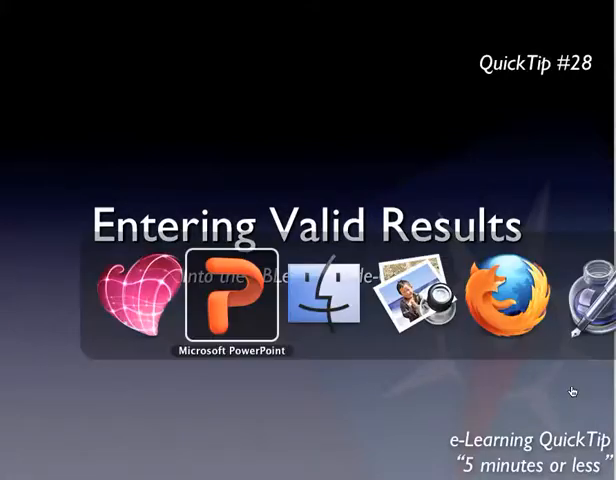
- Switch from the PowerPoint title slide to the Firefox Grade Centre window
key(Tab)
key(Tab)
key(Tab)
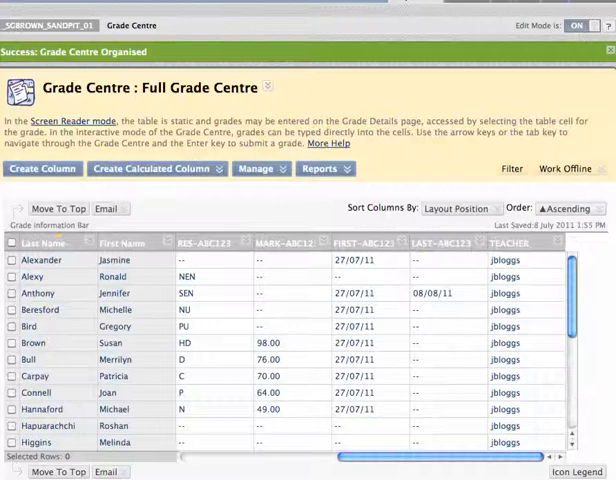
- Switch to the Valid Results flyer showing Engagement, NEN and SEN guidance
key(super+Tab)
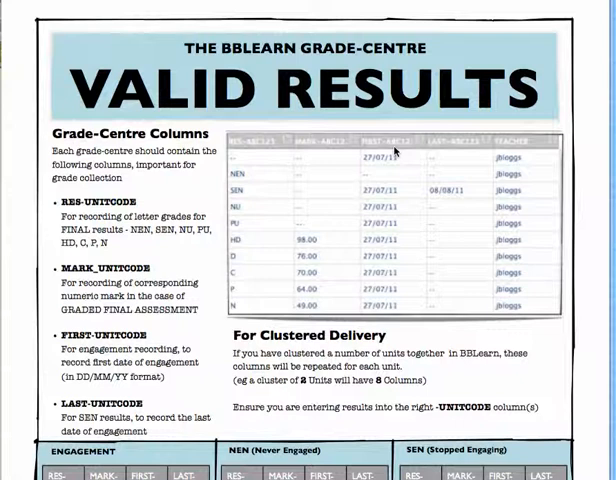
scroll(394, 152, down, 2)
scroll(394, 152, down, 2)
scroll(394, 152, down, 1)
scroll(394, 152, down, 1)
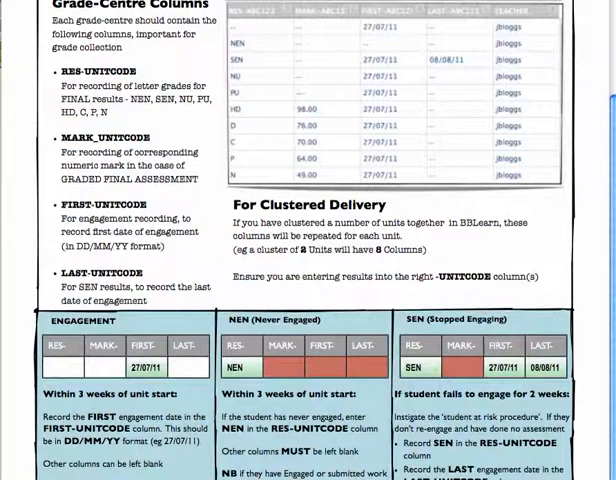
- Switch back to the Firefox window with the Full Grade Centre examples
key(super+Tab)
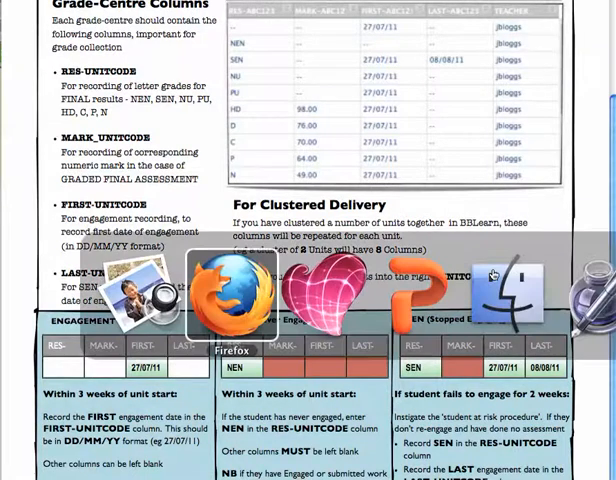
key(super+Tab)
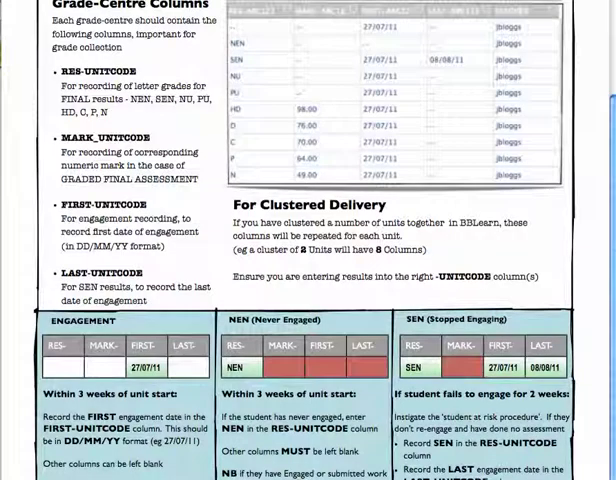
scroll(308, 240, down, 1)
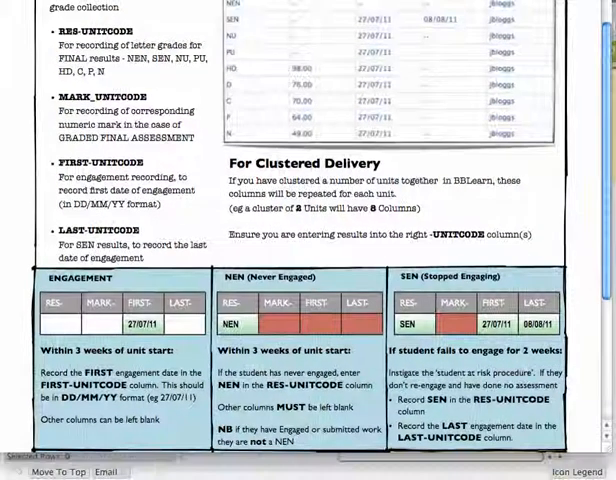
scroll(440, 180, down, 3)
scroll(440, 250, down, 3)
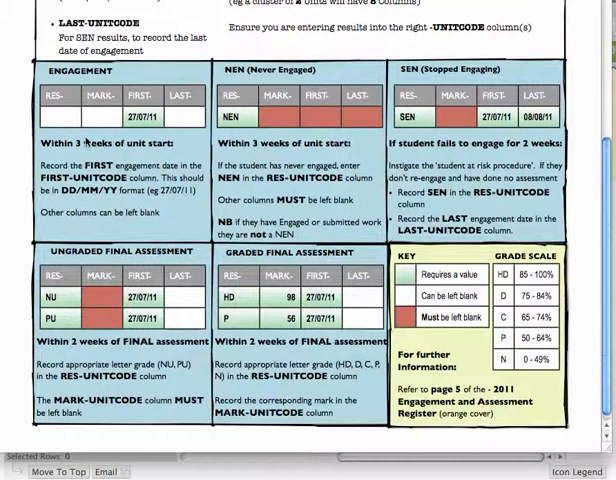